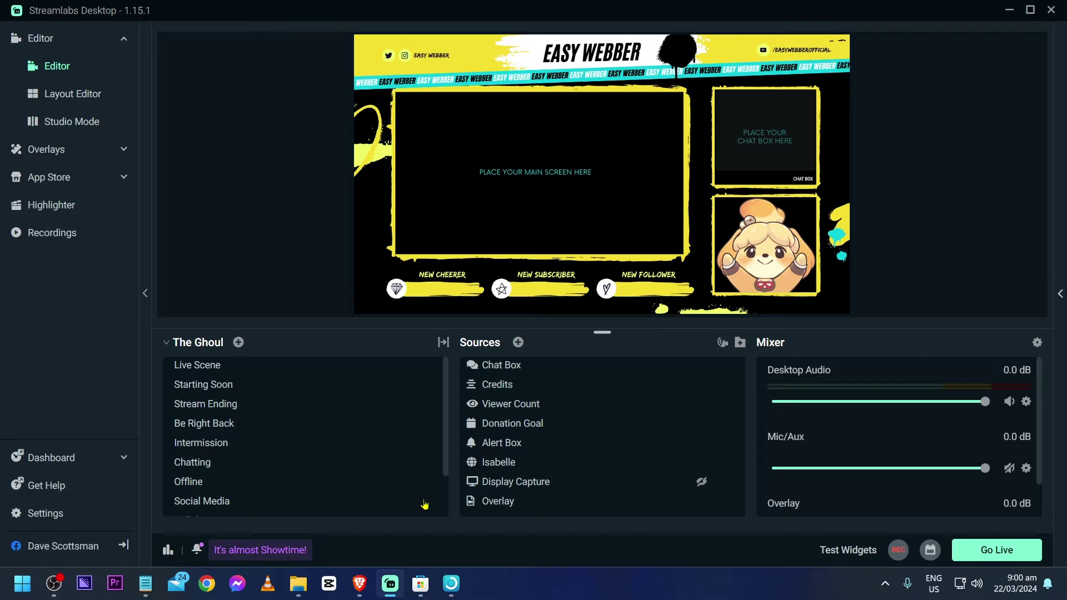
Look up the My Stream Timer page in Microsoft Store and switch to the My Stream Timer app.
{"action": "left_click", "coordinate": [421, 584]}
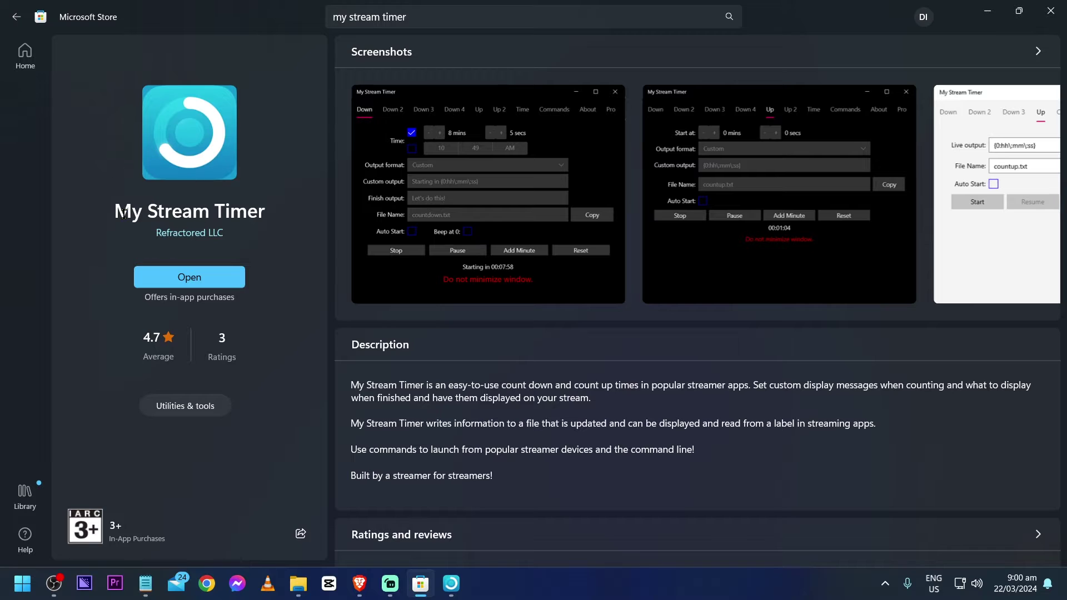
{"action": "left_click_drag", "start_coordinate": [140, 212], "coordinate": [274, 212]}
{"action": "left_click", "coordinate": [270, 215]}
{"action": "left_click", "coordinate": [446, 591]}
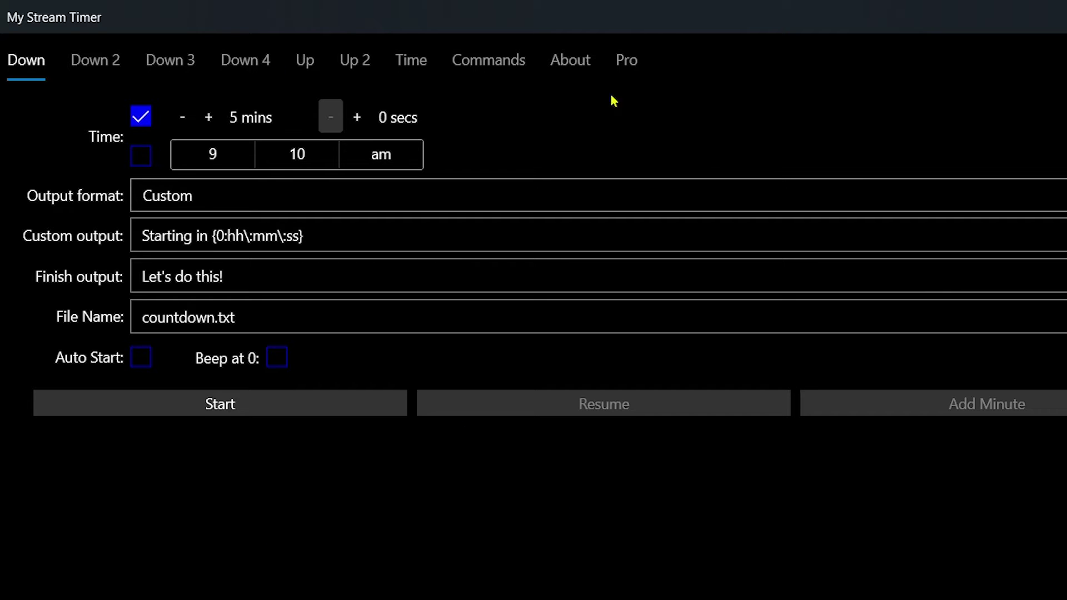
Start the first count-up timer from 0 mins and 0 secs, and copy the folder path of its countup.txt output file.
{"action": "left_click", "coordinate": [309, 72]}
{"action": "left_click", "coordinate": [307, 73]}
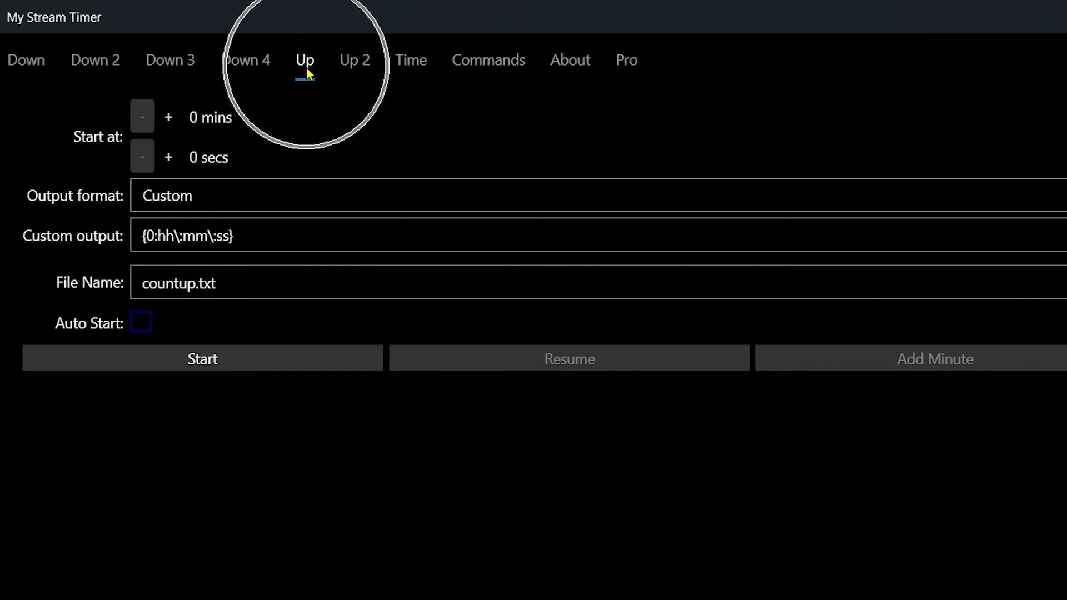
{"action": "left_click", "coordinate": [21, 65]}
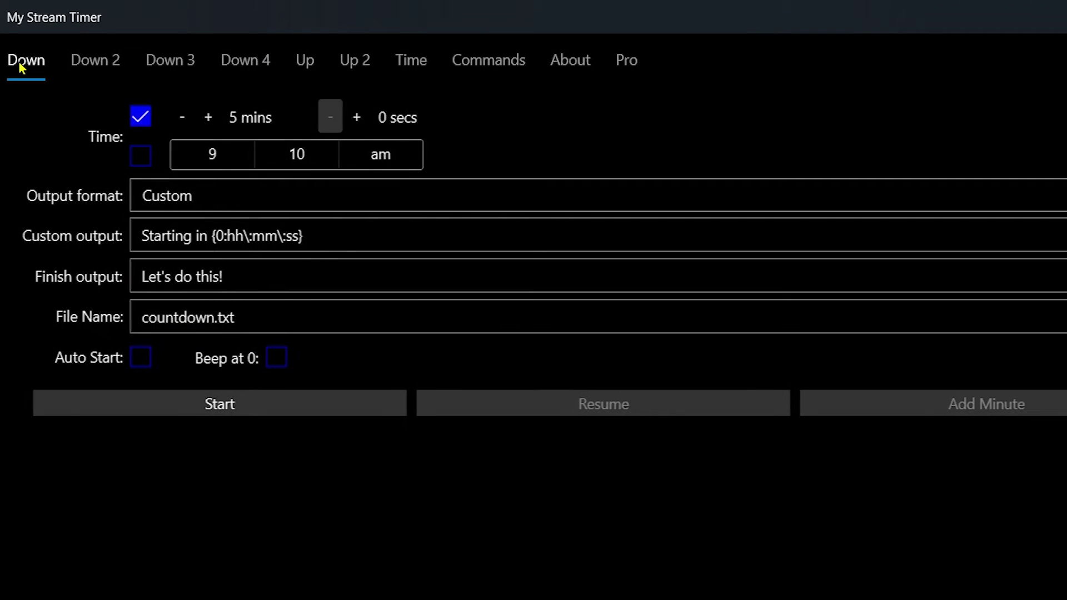
{"action": "left_click", "coordinate": [306, 63]}
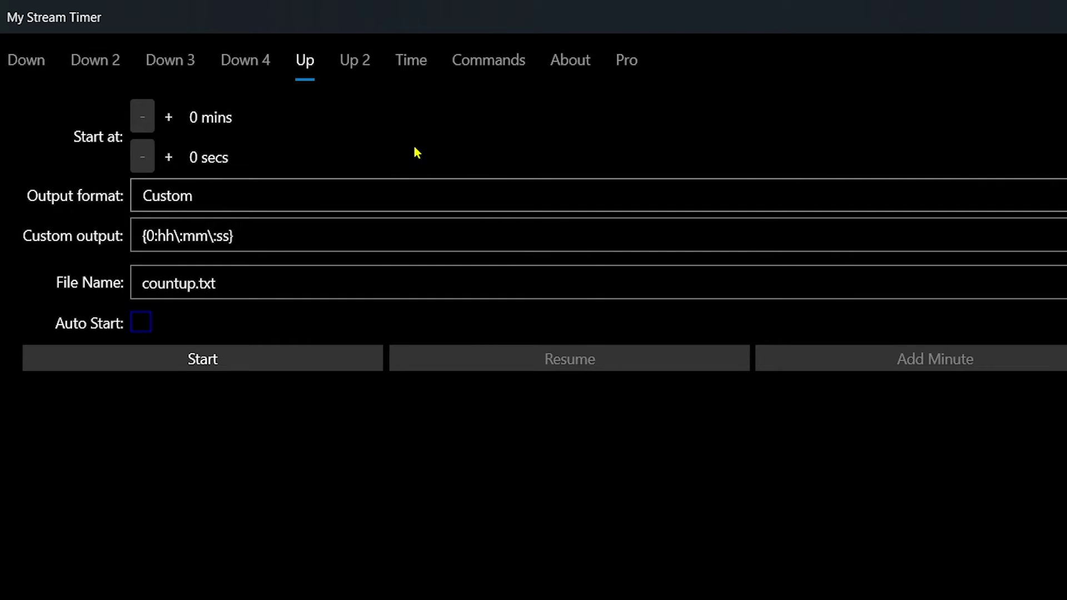
{"action": "left_click", "coordinate": [202, 122]}
{"action": "left_click", "coordinate": [204, 160]}
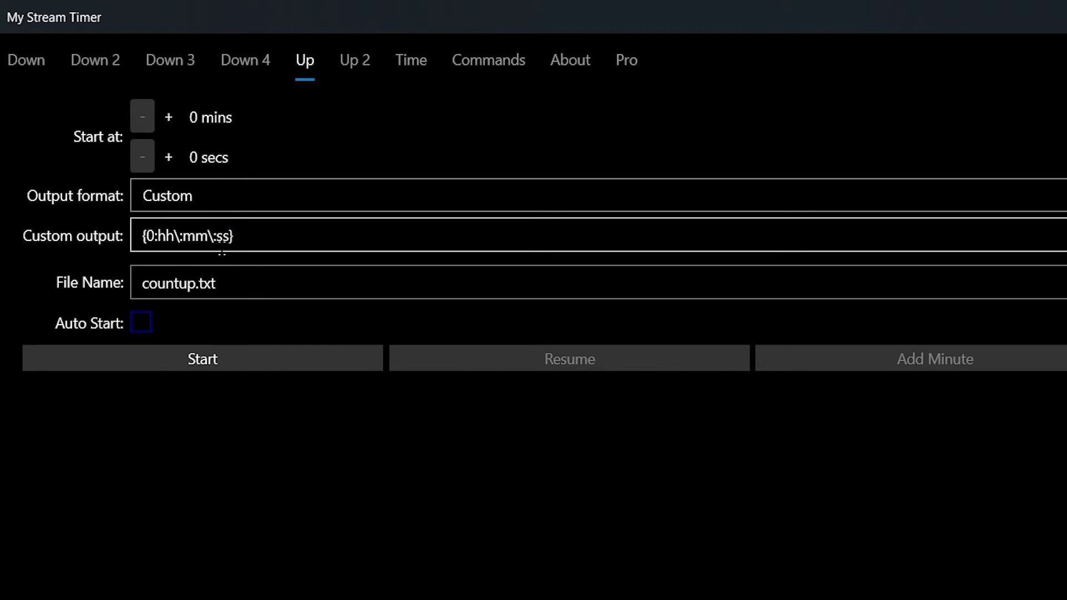
{"action": "left_click", "coordinate": [244, 358]}
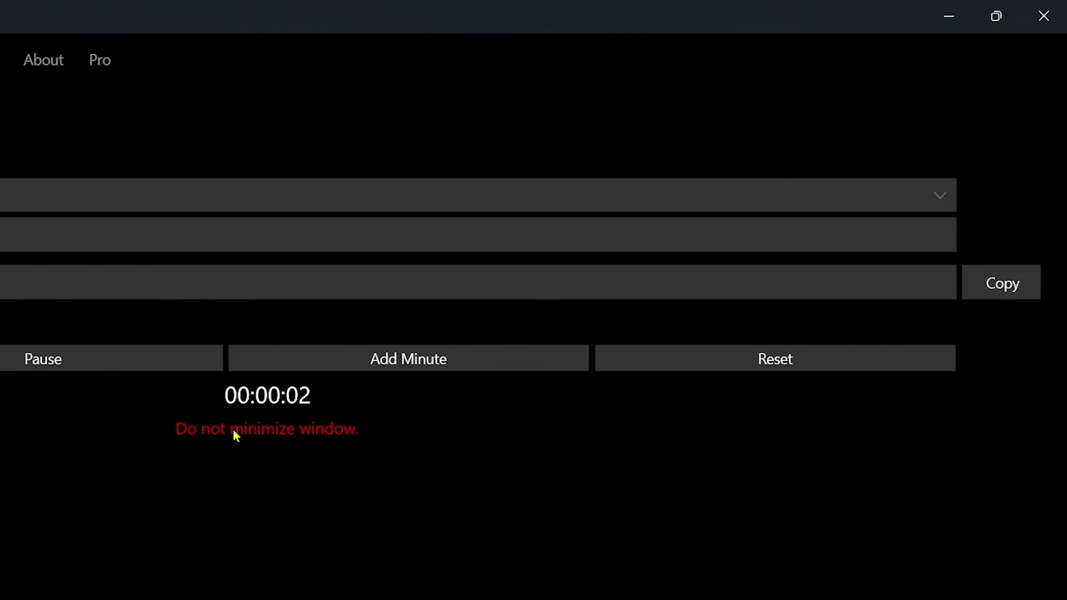
{"action": "left_click", "coordinate": [993, 287]}
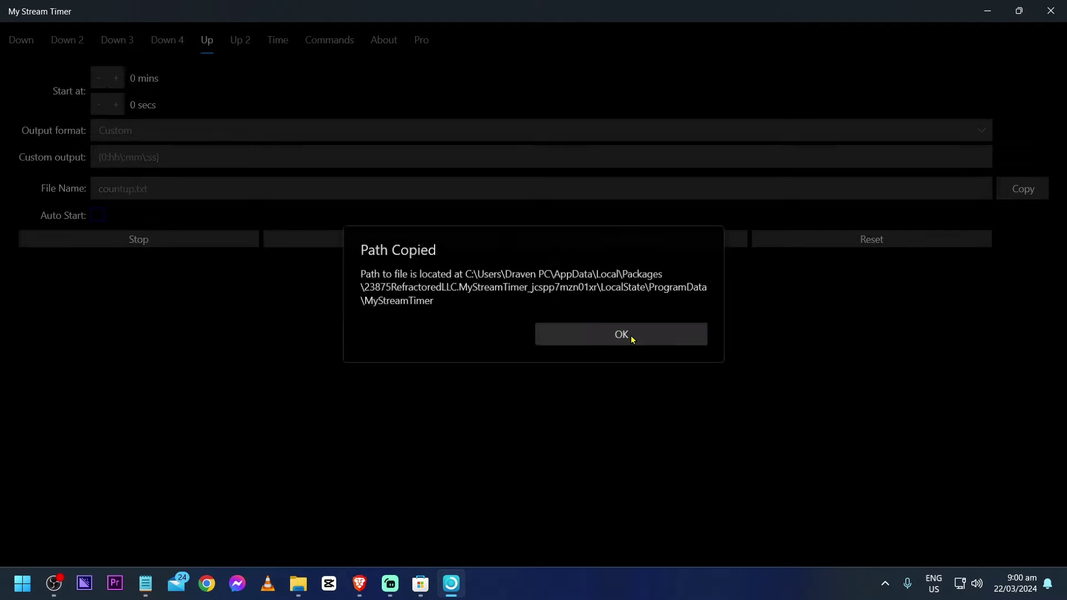
{"action": "left_click", "coordinate": [632, 340]}
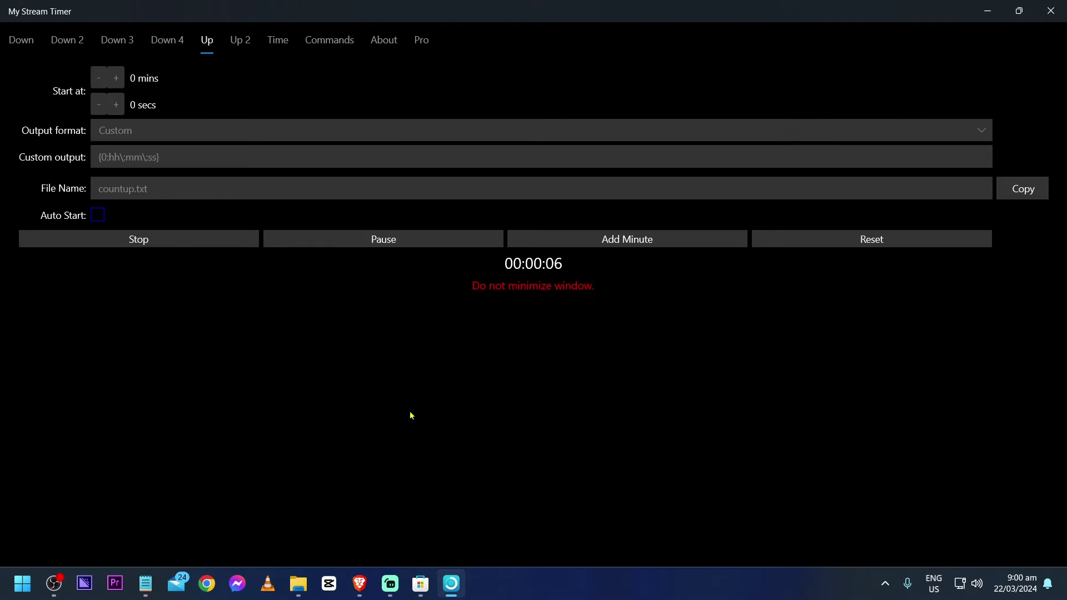
Switch to Streamlabs Desktop and add a new Text (GDI+) source named Count Up Timer to the Sample Scene.
{"action": "left_click", "coordinate": [390, 584]}
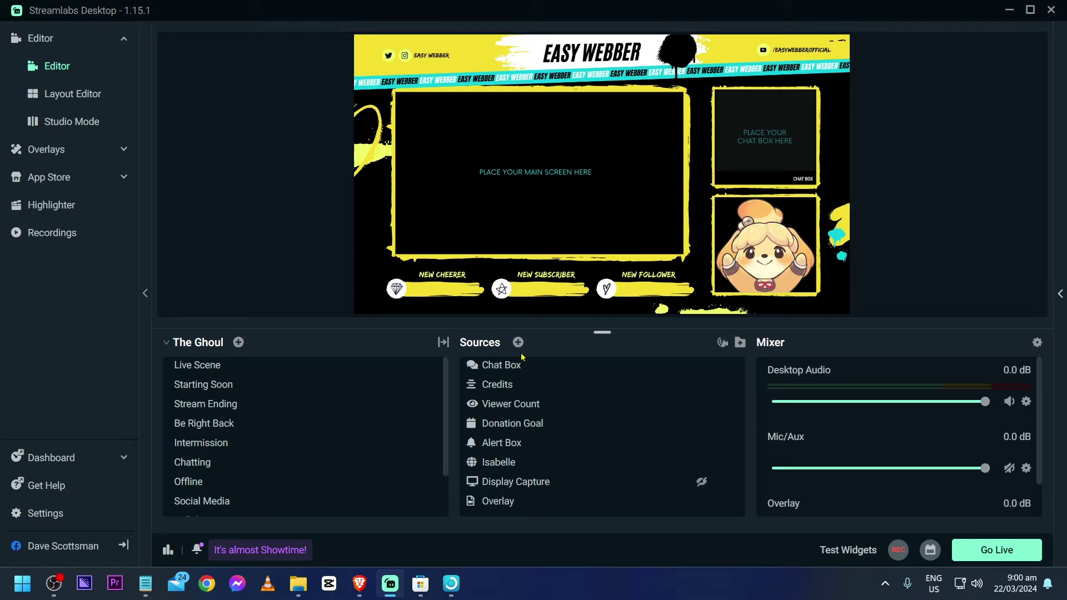
{"action": "scroll", "coordinate": [288, 439], "scroll_direction": "down", "scroll_amount": 1}
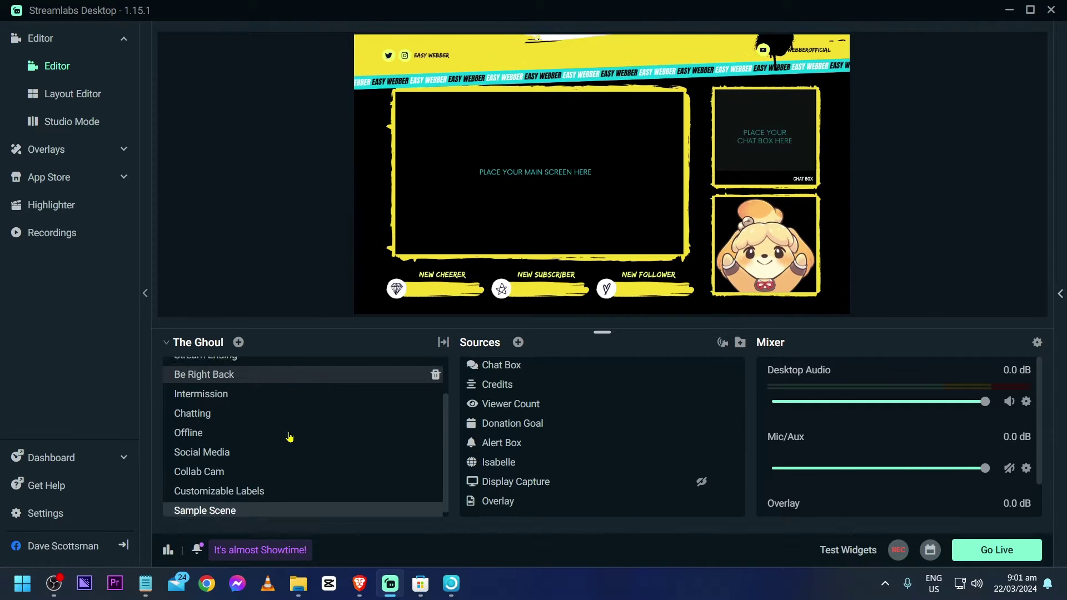
{"action": "scroll", "coordinate": [290, 437], "scroll_direction": "up", "scroll_amount": 1}
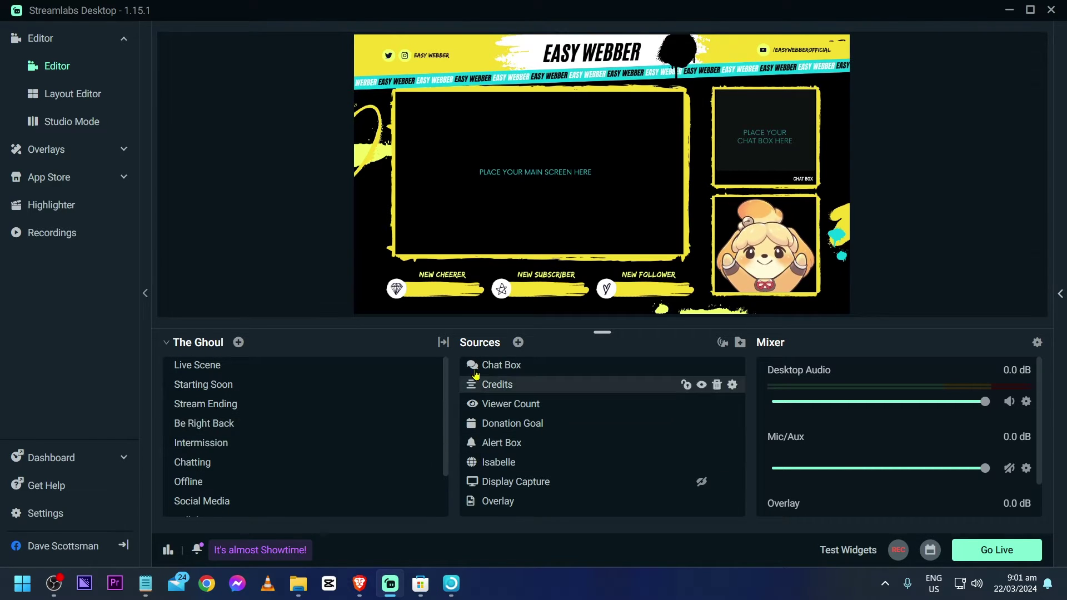
{"action": "scroll", "coordinate": [356, 478], "scroll_direction": "down", "scroll_amount": 1}
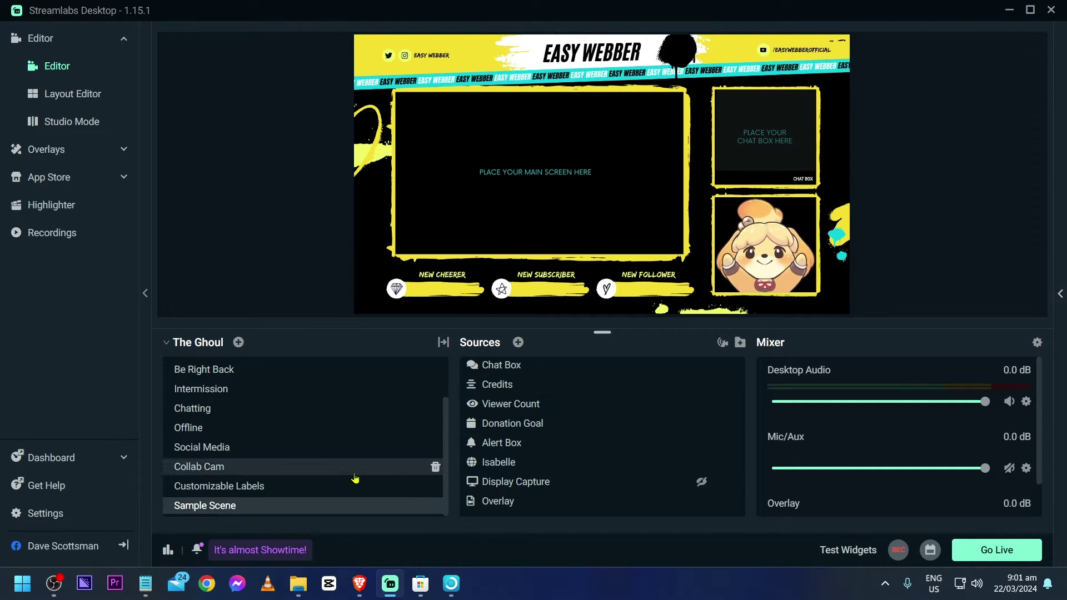
{"action": "left_click", "coordinate": [519, 343]}
{"action": "scroll", "coordinate": [414, 281], "scroll_direction": "down", "scroll_amount": 1}
{"action": "left_click", "coordinate": [410, 304]}
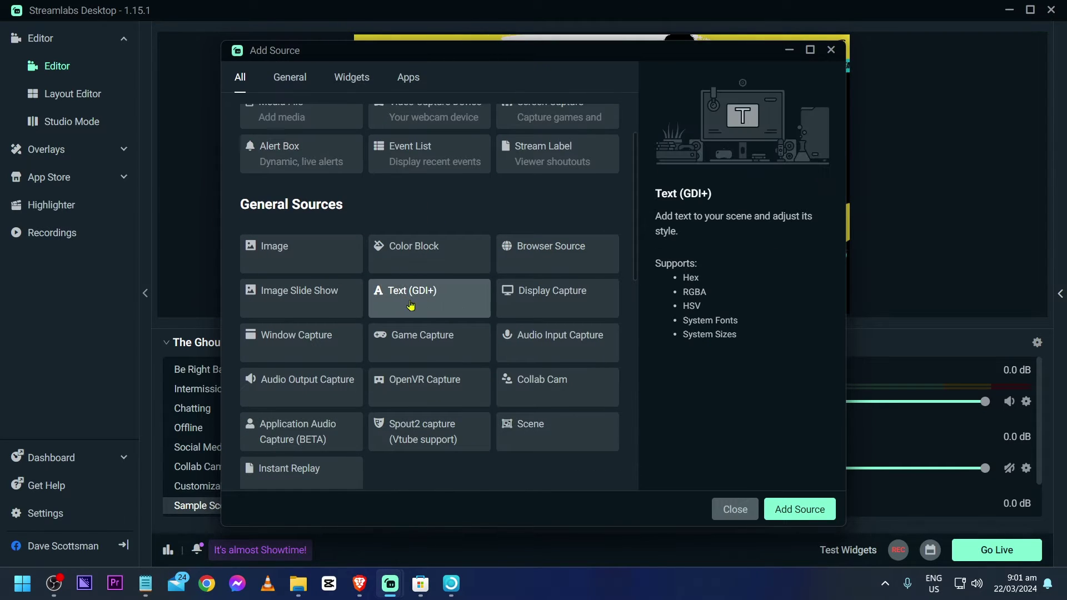
{"action": "left_click", "coordinate": [794, 514]}
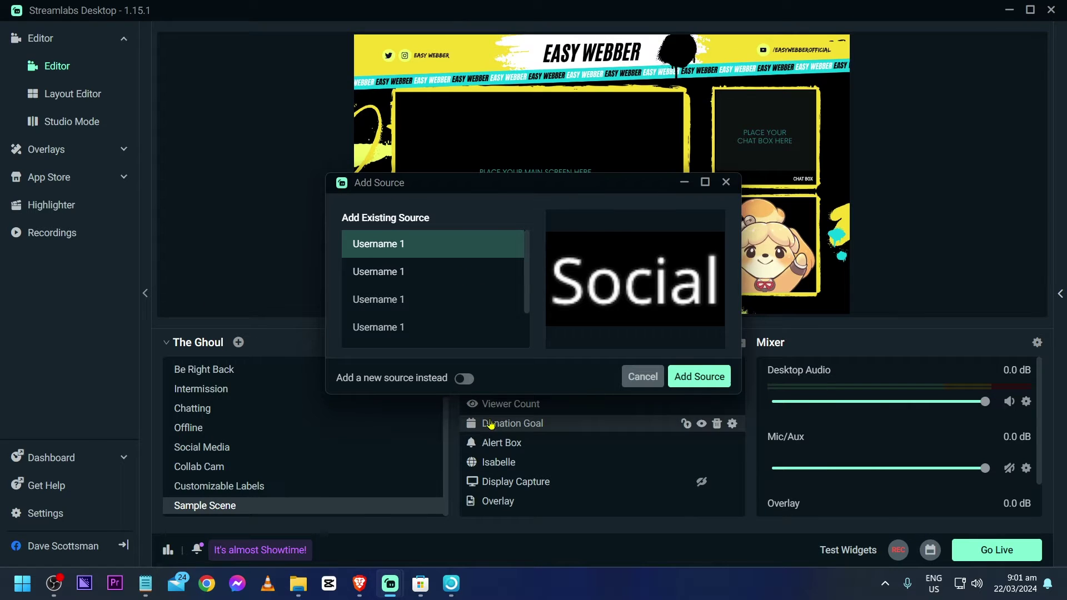
{"action": "left_click", "coordinate": [467, 380]}
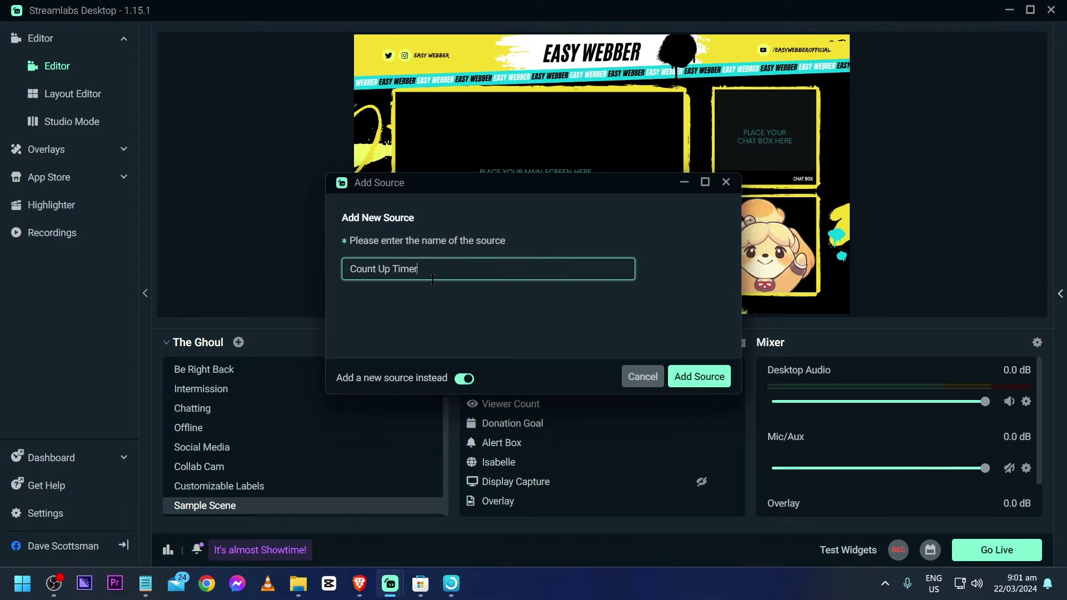
{"action": "left_click", "coordinate": [698, 377]}
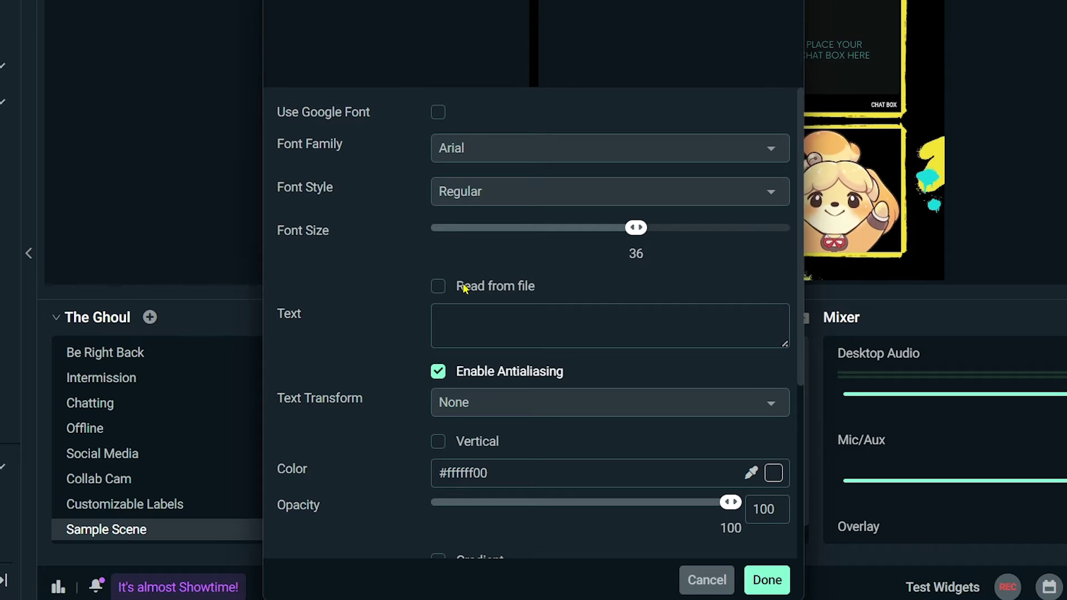
Set the text source to read from file and load the countup text file from the MyStreamTimer folder.
{"action": "left_click", "coordinate": [466, 286]}
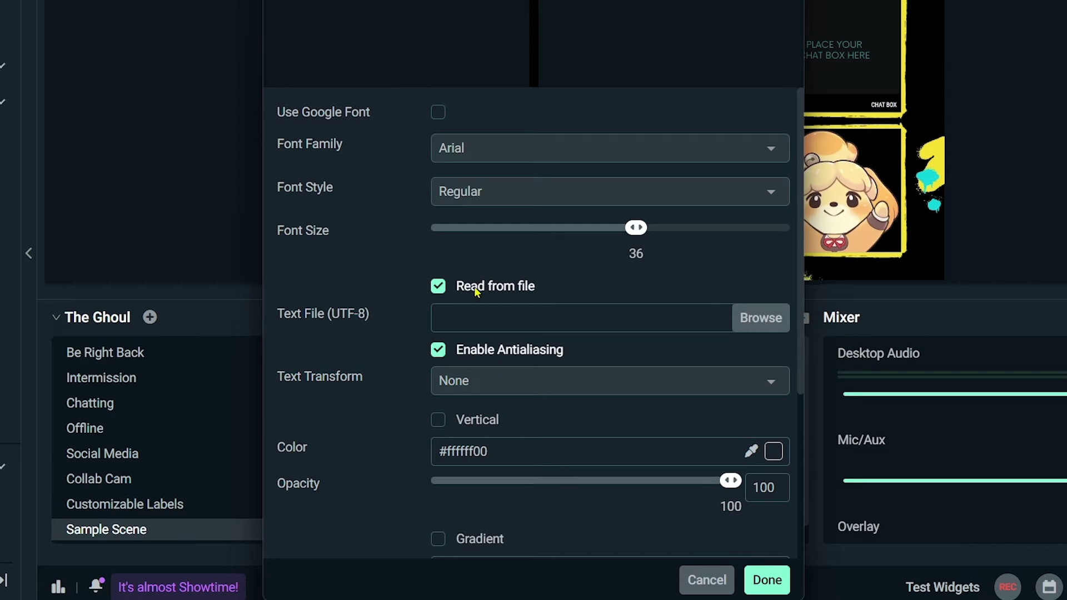
{"action": "left_click", "coordinate": [754, 330]}
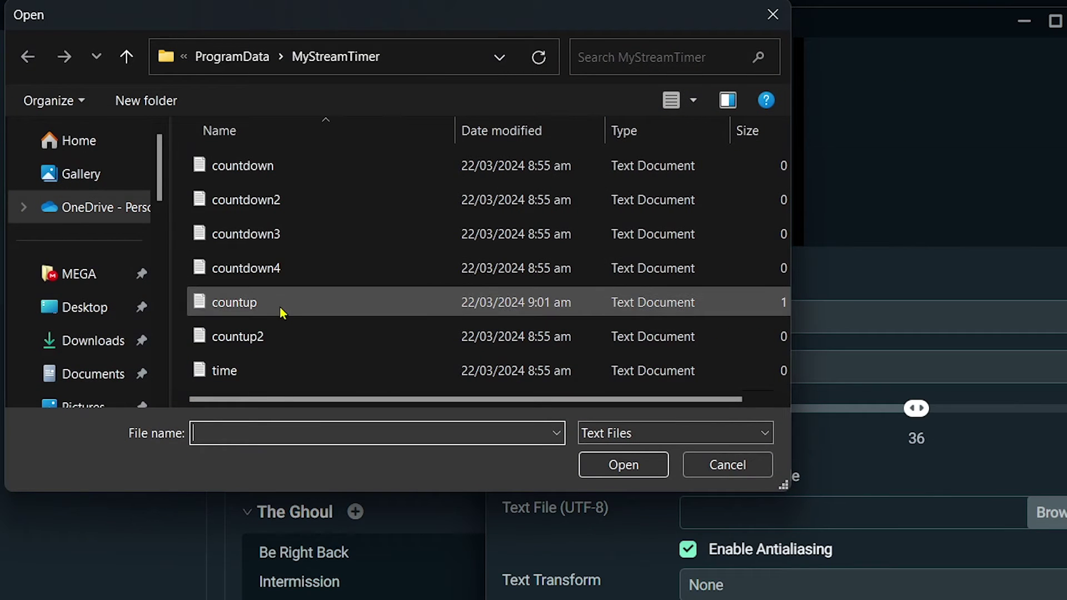
{"action": "left_click", "coordinate": [269, 309]}
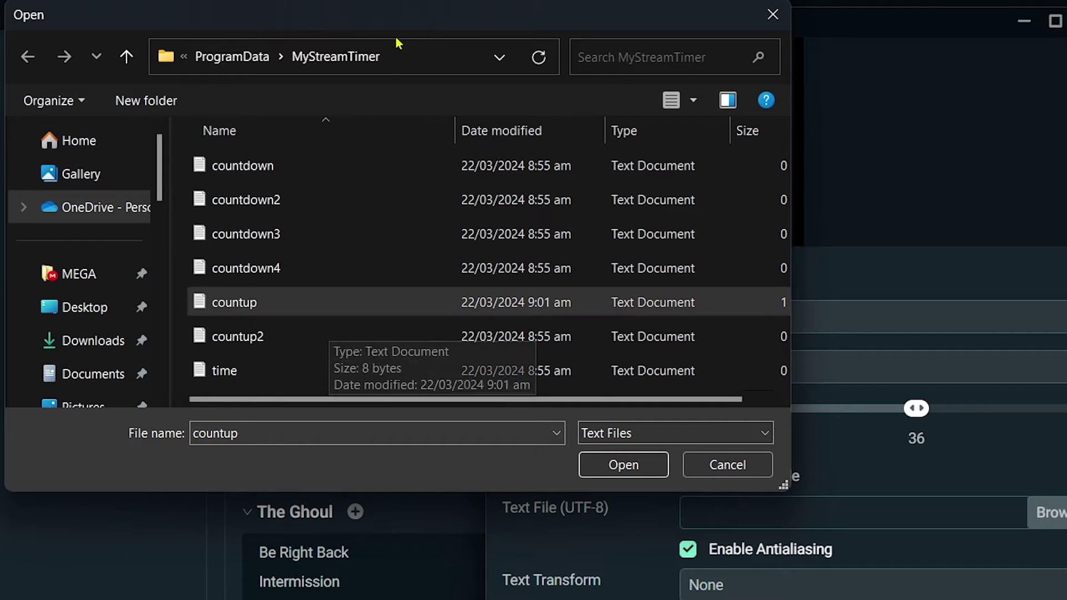
{"action": "left_click", "coordinate": [400, 56]}
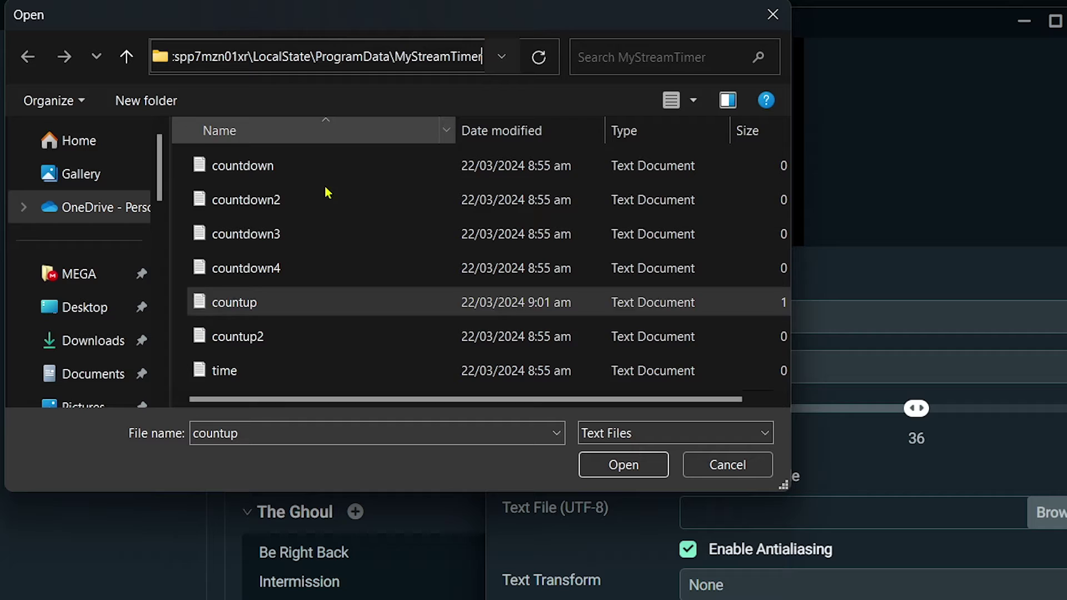
{"action": "key", "text": "Escape"}
{"action": "left_click", "coordinate": [241, 313]}
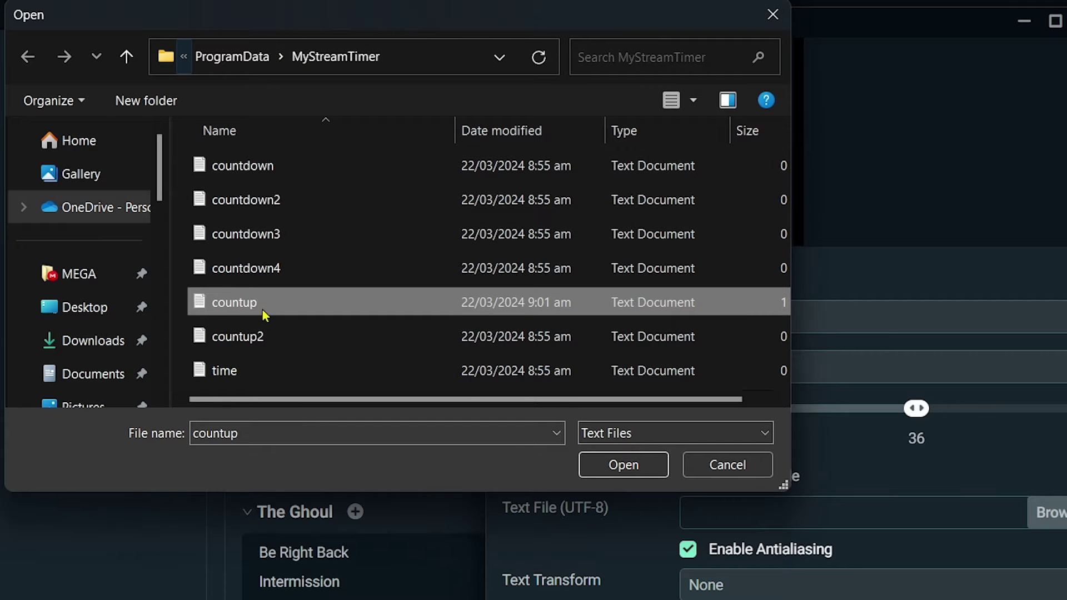
{"action": "double_click", "coordinate": [265, 312]}
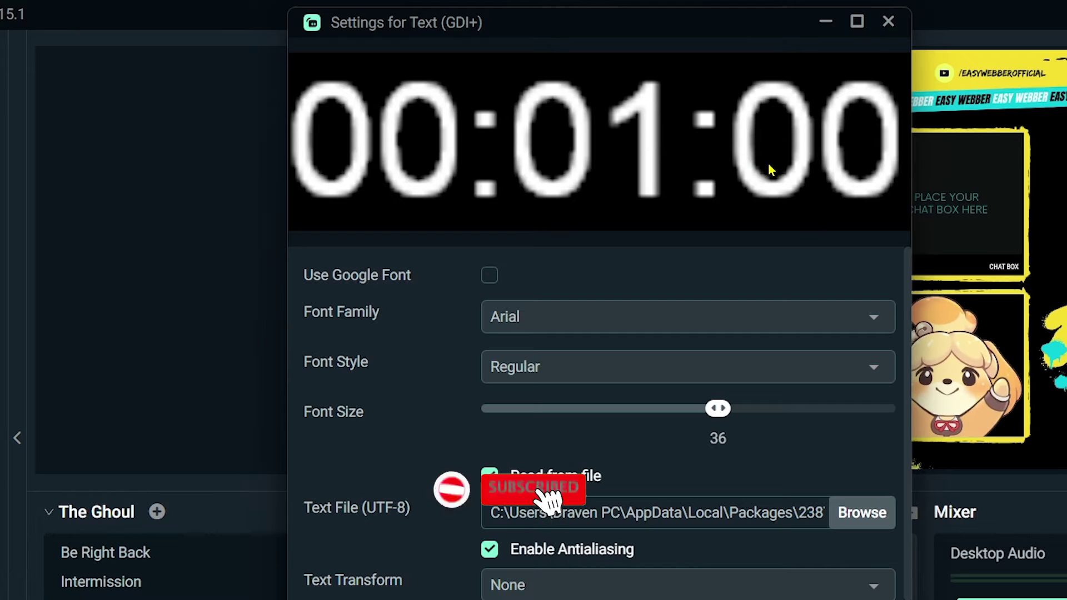
Set the timer text's font size to 288 and its font family to Arial Black.
{"action": "left_click_drag", "start_coordinate": [723, 409], "coordinate": [897, 411]}
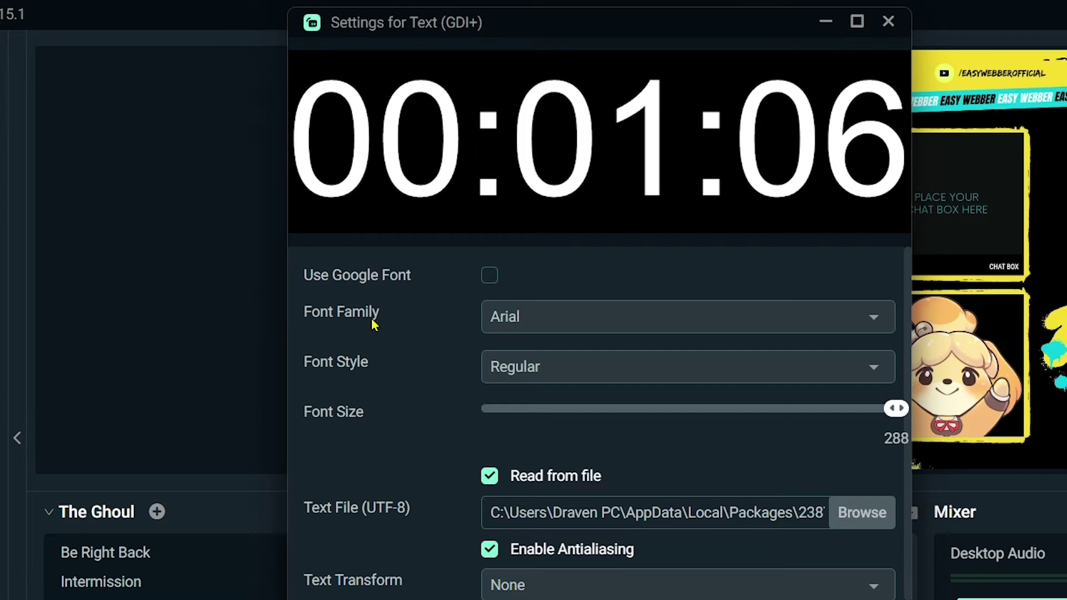
{"action": "left_click", "coordinate": [562, 318]}
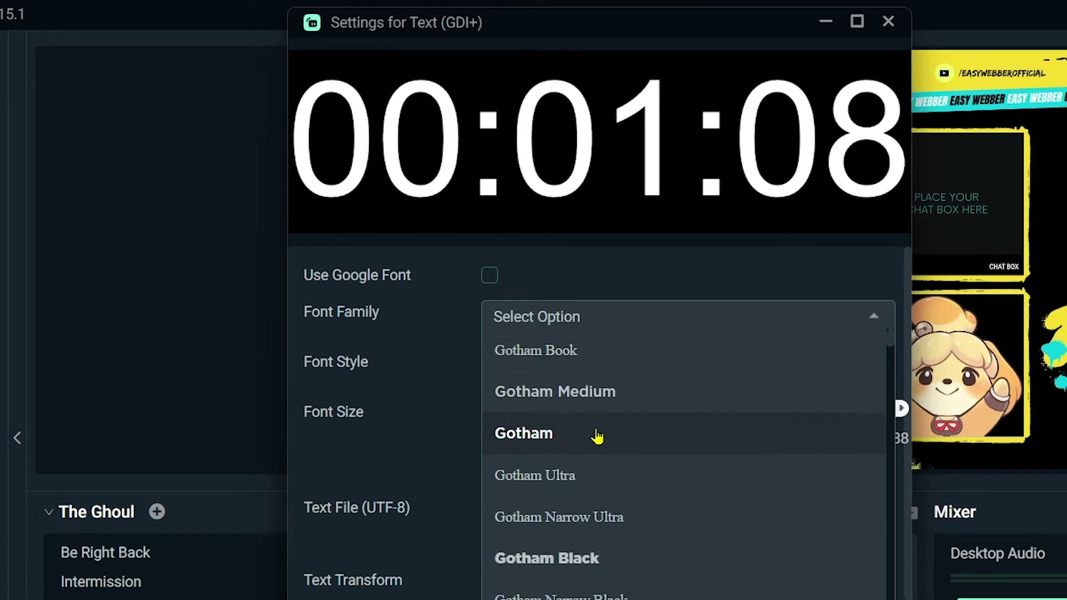
{"action": "scroll", "coordinate": [597, 437], "scroll_direction": "down", "scroll_amount": 12}
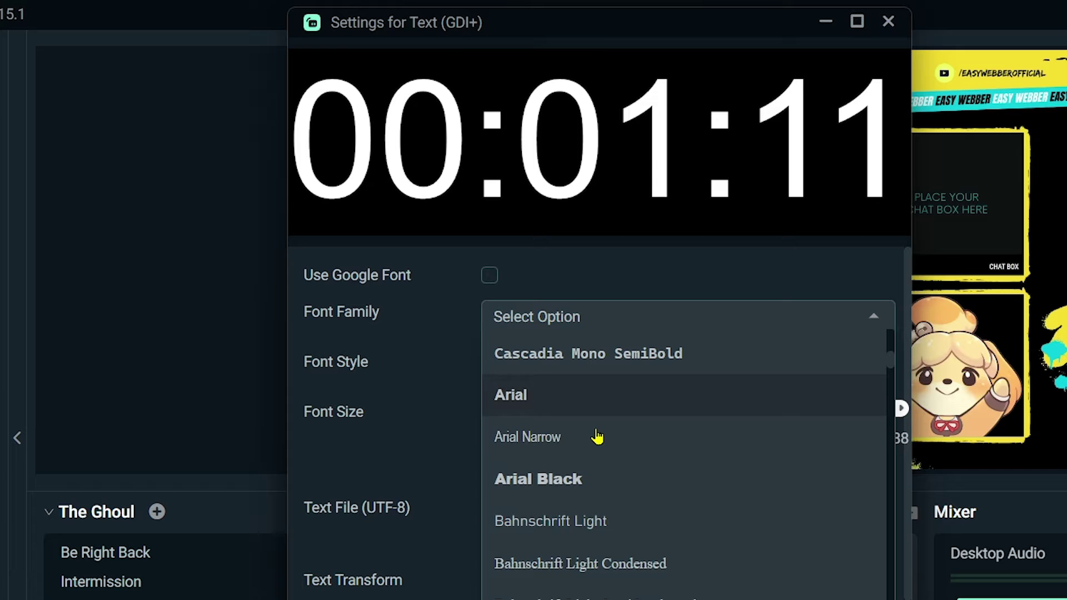
{"action": "left_click", "coordinate": [584, 481]}
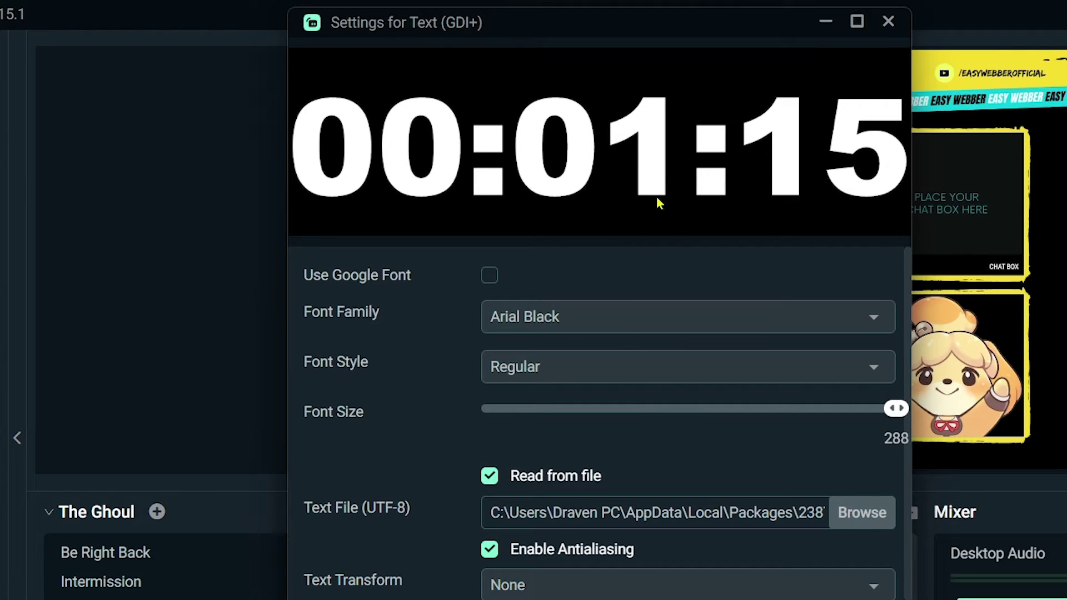
Change the timer text color to the preset red #d0021b and finish the source settings.
{"action": "scroll", "coordinate": [714, 311], "scroll_direction": "down", "scroll_amount": 4}
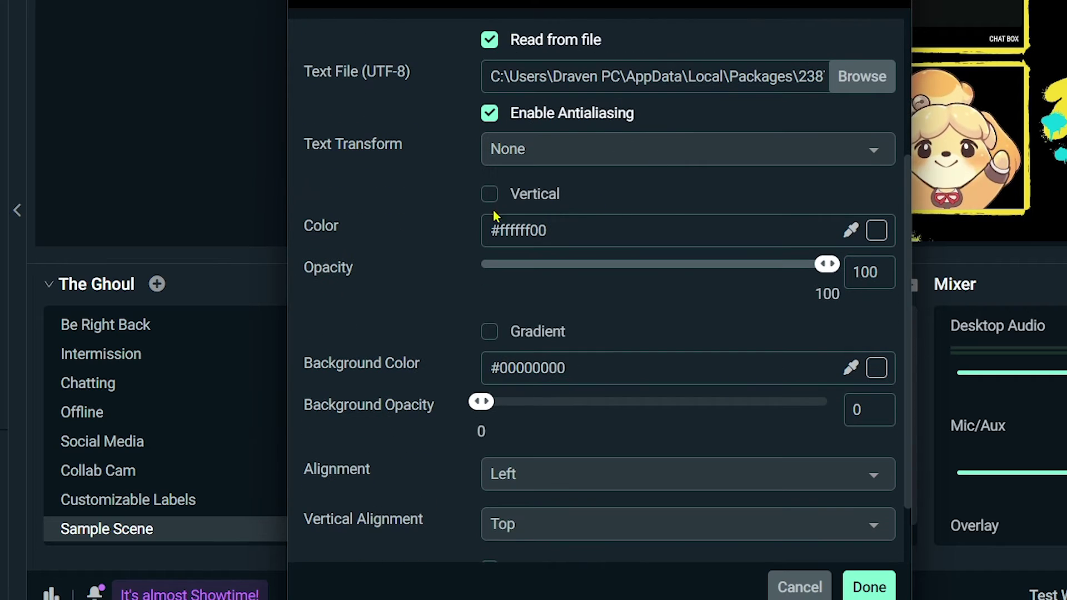
{"action": "left_click", "coordinate": [762, 241]}
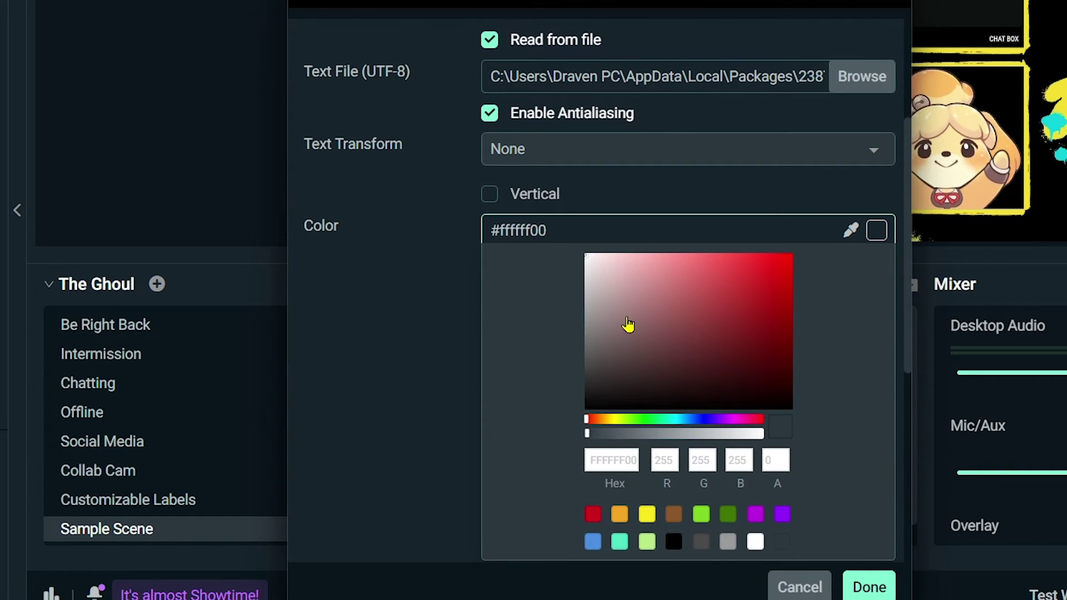
{"action": "scroll", "coordinate": [628, 325], "scroll_direction": "down", "scroll_amount": 2}
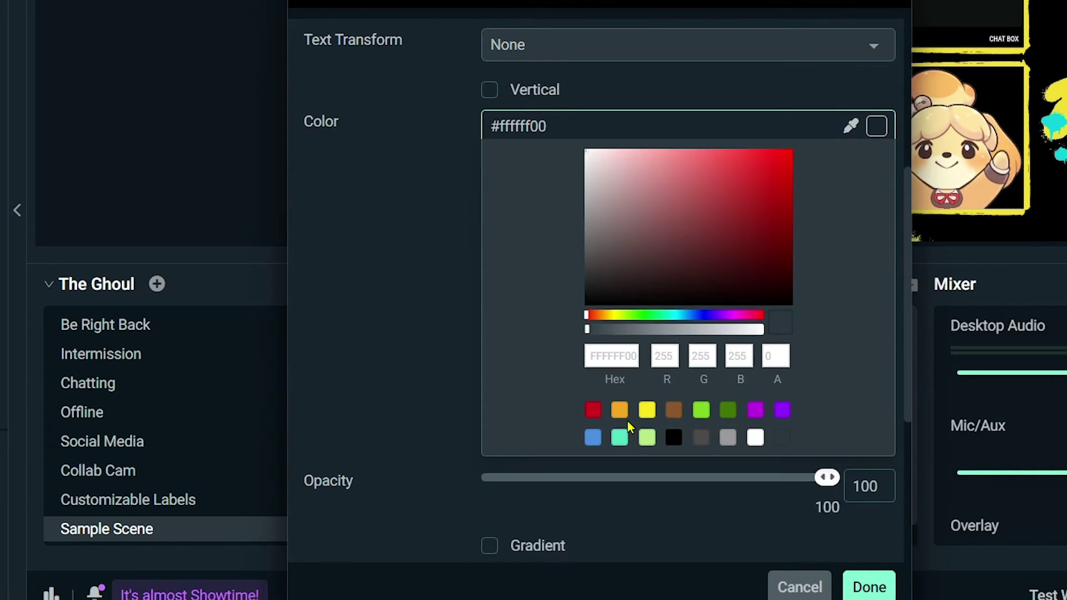
{"action": "left_click", "coordinate": [593, 412]}
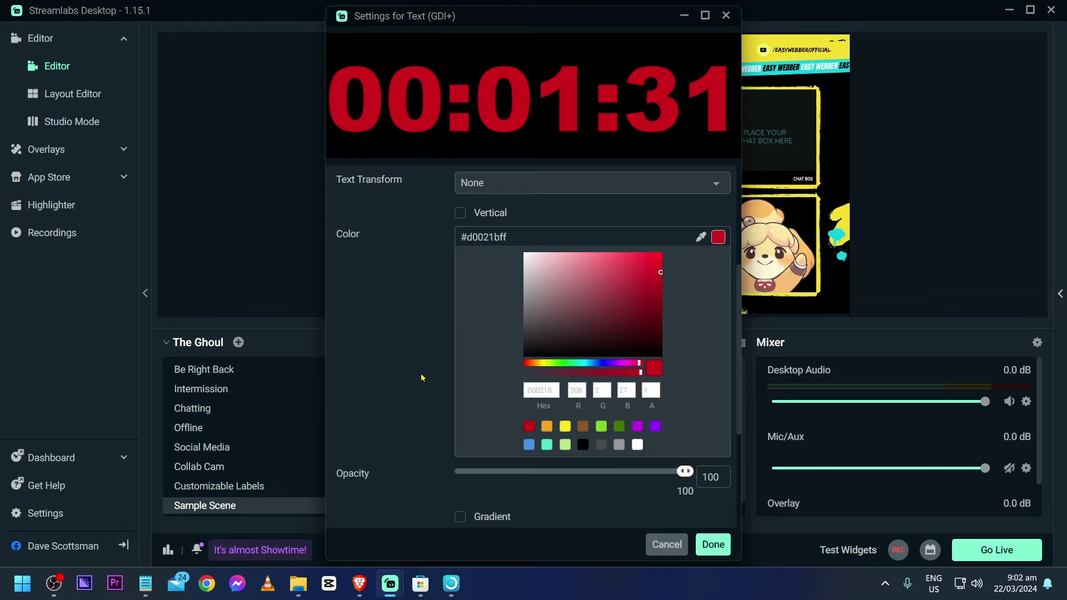
{"action": "left_click", "coordinate": [713, 545]}
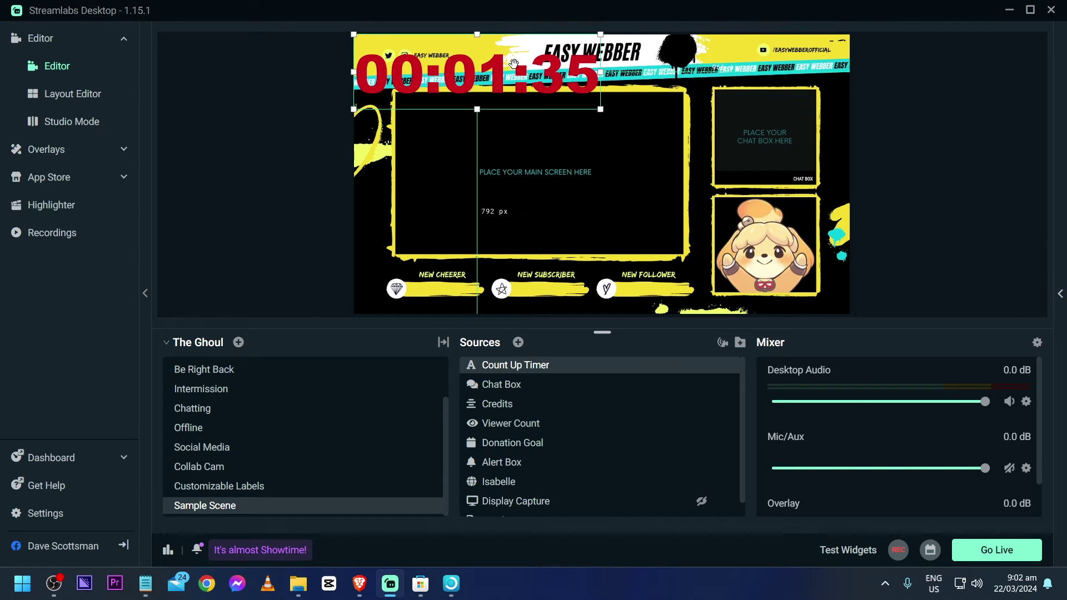
Move the timer to the middle of the main screen frame and crop off its hours digits, leaving minutes and seconds.
{"action": "left_click_drag", "start_coordinate": [514, 63], "coordinate": [580, 171]}
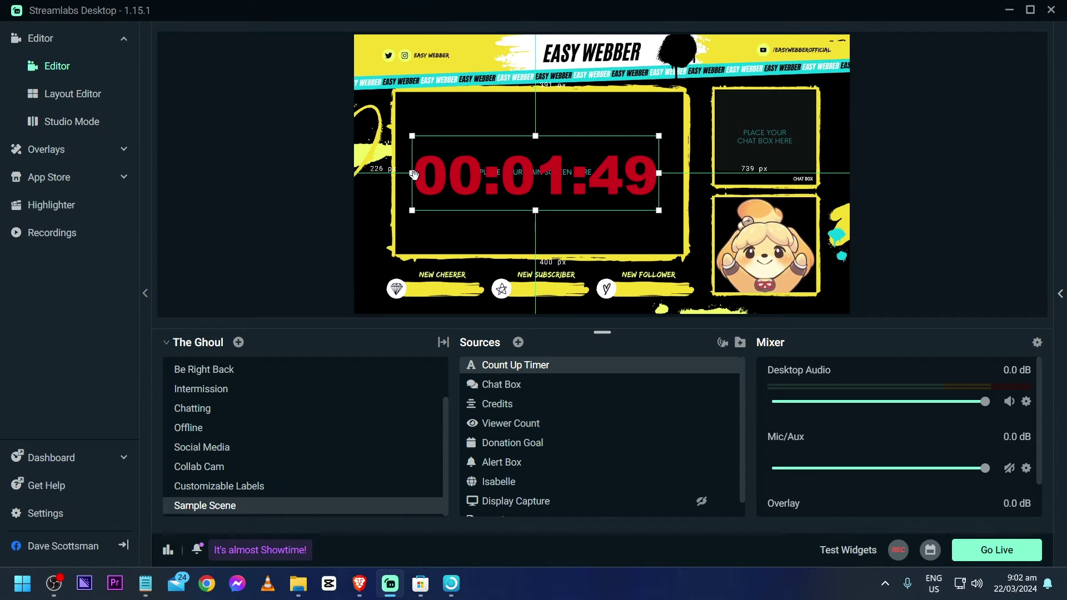
{"action": "left_click_drag", "start_coordinate": [414, 173], "coordinate": [497, 172]}
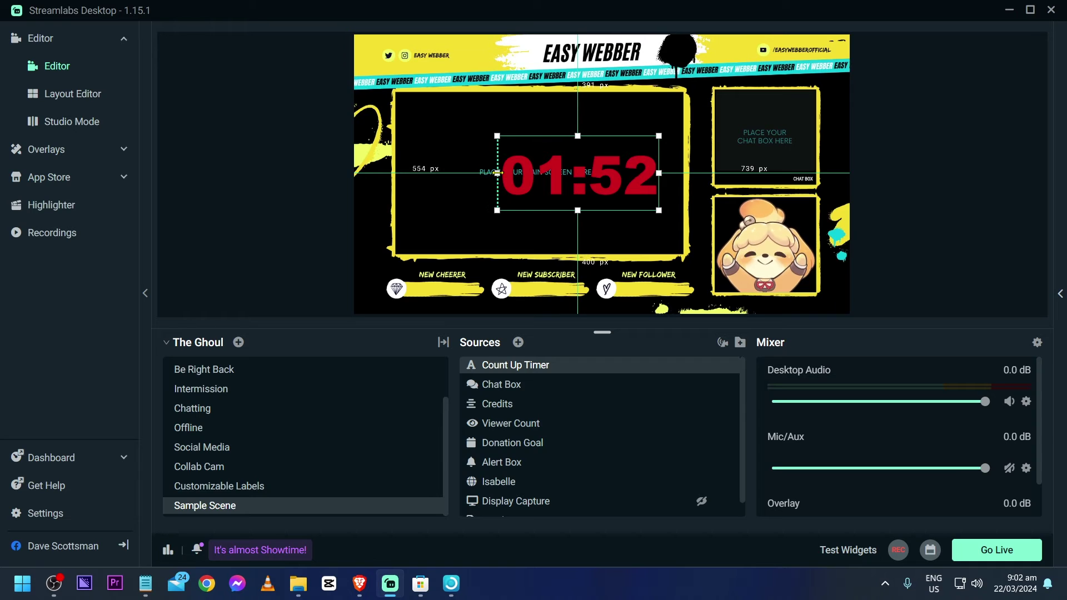
{"action": "left_click", "coordinate": [308, 207]}
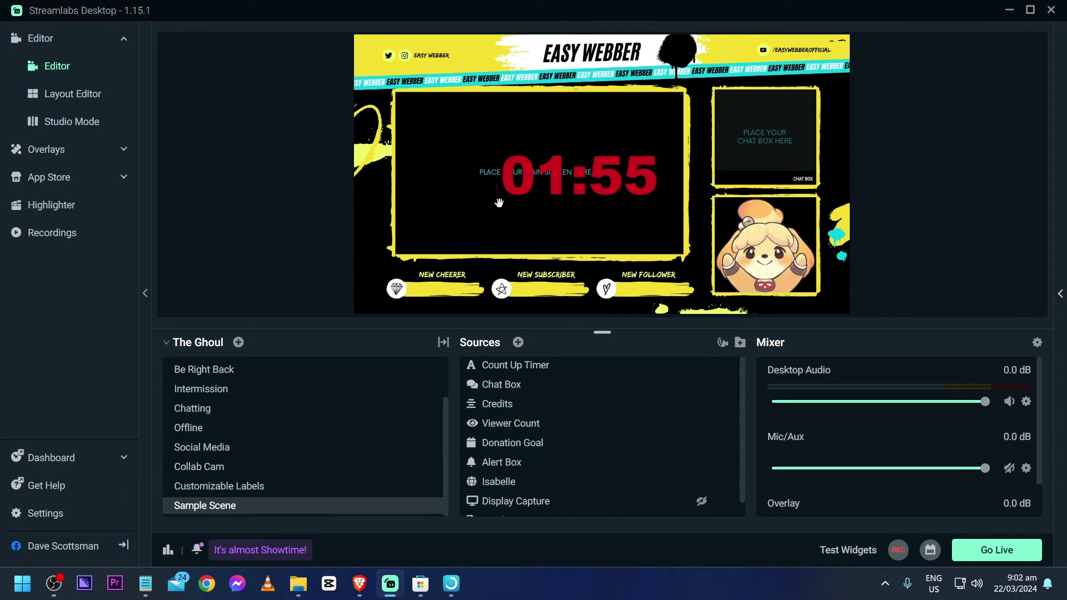
Move the timer to the lower-left corner of the main screen frame and enlarge it to span the frame's width.
{"action": "left_click", "coordinate": [552, 190]}
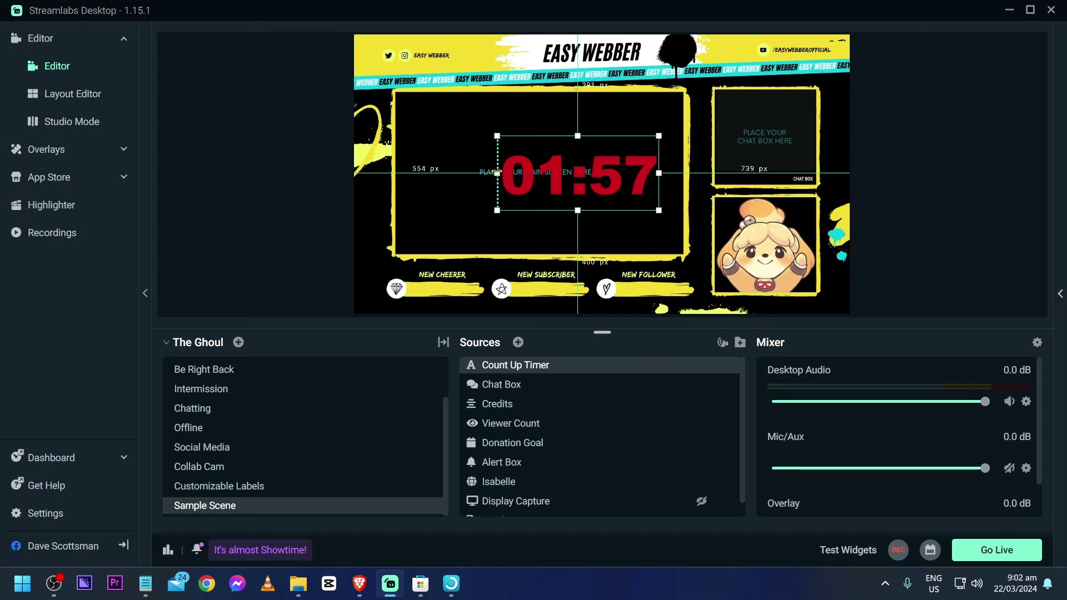
{"action": "left_click", "coordinate": [387, 213]}
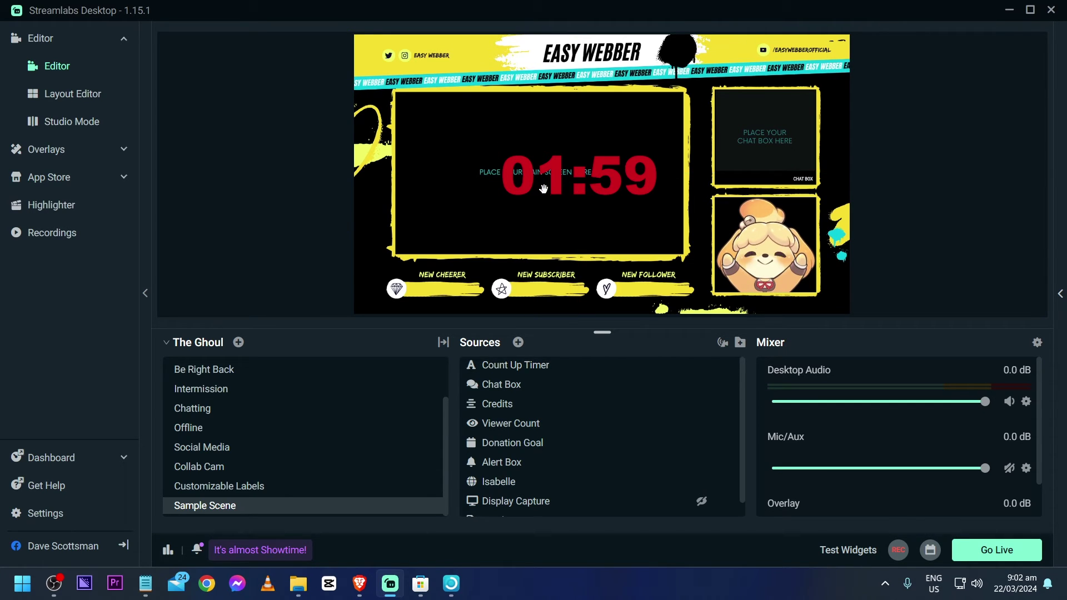
{"action": "left_click_drag", "start_coordinate": [588, 173], "coordinate": [485, 214]}
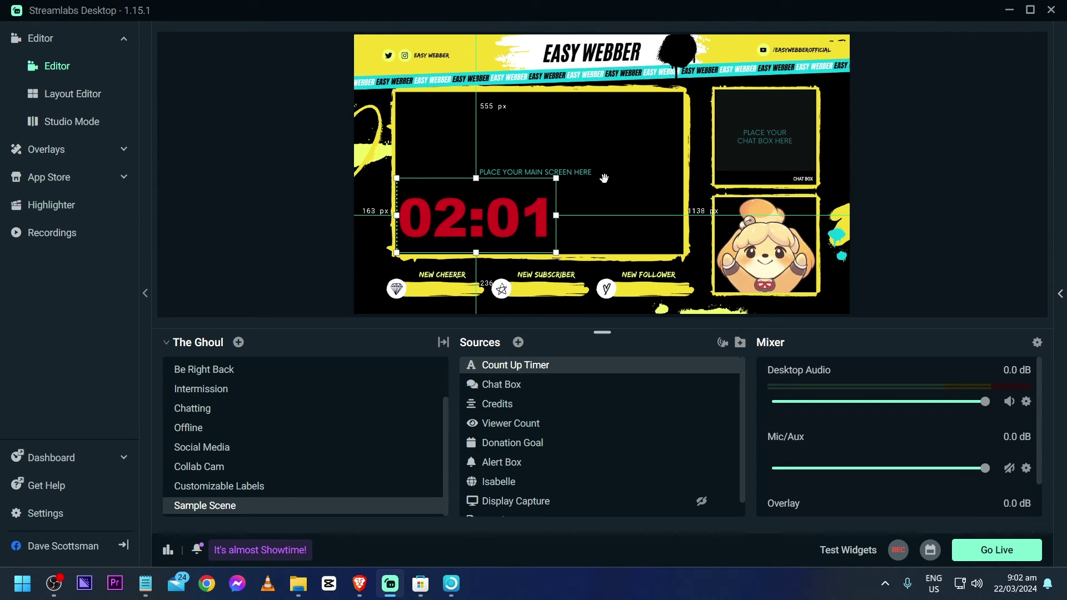
{"action": "left_click", "coordinate": [426, 219]}
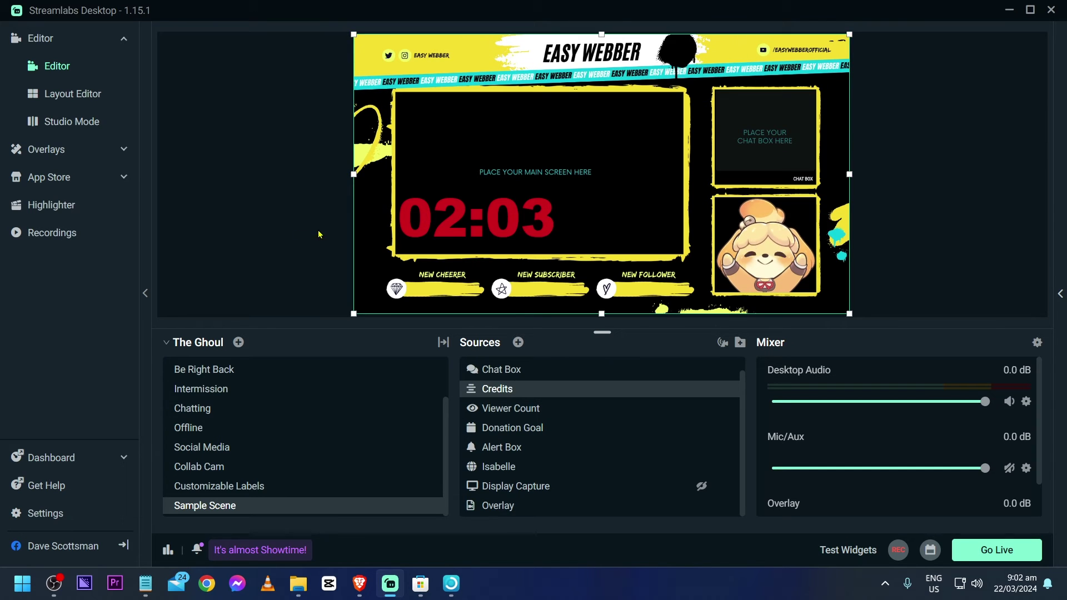
{"action": "left_click", "coordinate": [494, 229]}
{"action": "left_click_drag", "start_coordinate": [556, 178], "coordinate": [680, 120]}
{"action": "left_click", "coordinate": [293, 238]}
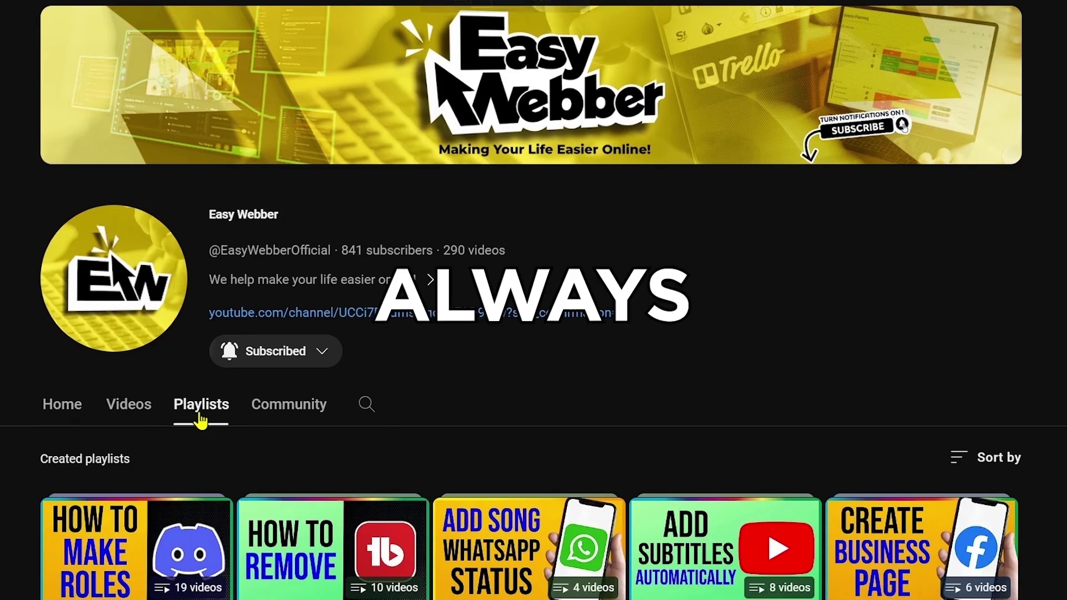
{"action": "scroll", "coordinate": [303, 496], "scroll_direction": "down", "scroll_amount": 4}
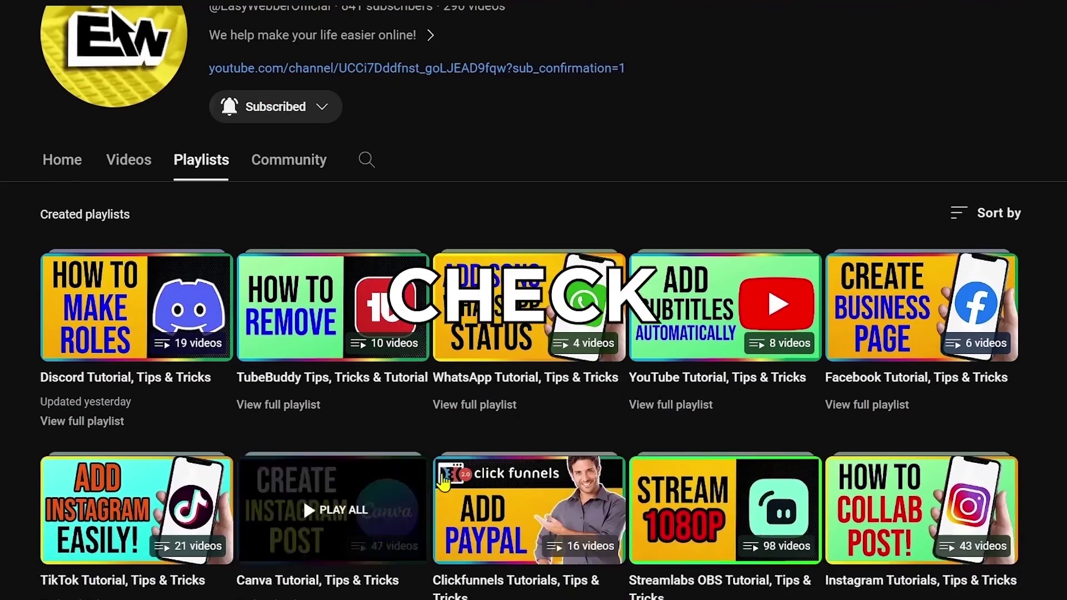
{"action": "left_click", "coordinate": [696, 498]}
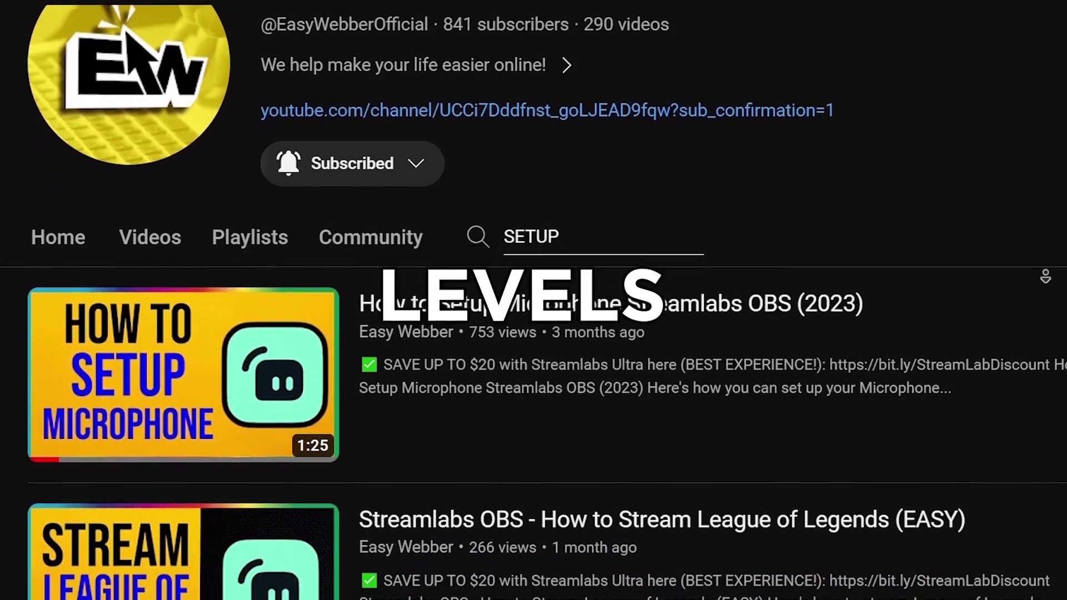
{"action": "scroll", "coordinate": [1045, 276], "scroll_direction": "down", "scroll_amount": 15}
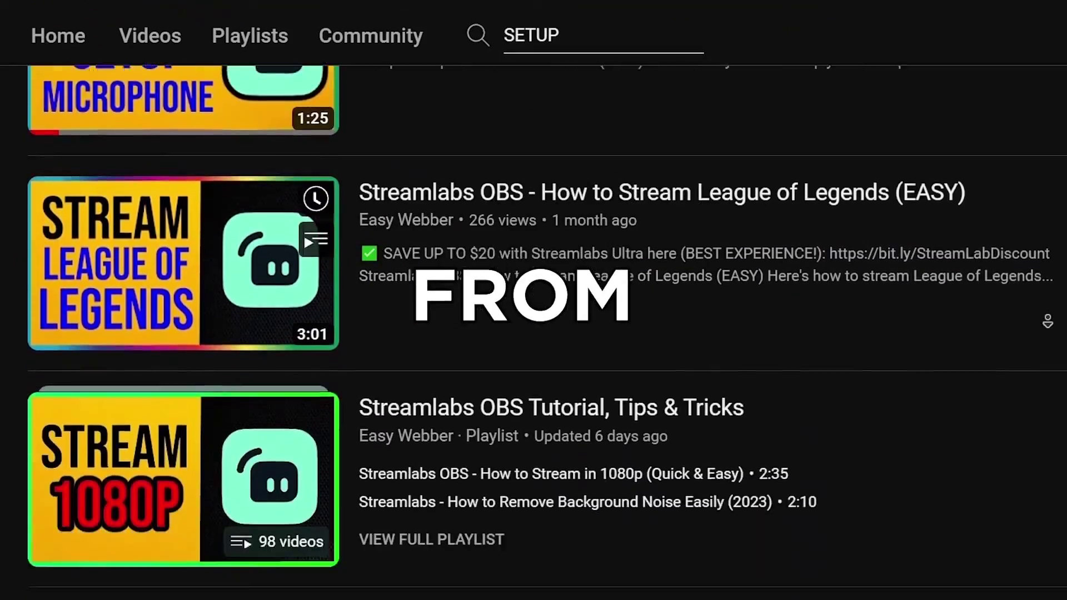
{"action": "scroll", "coordinate": [1048, 331], "scroll_direction": "down", "scroll_amount": 15}
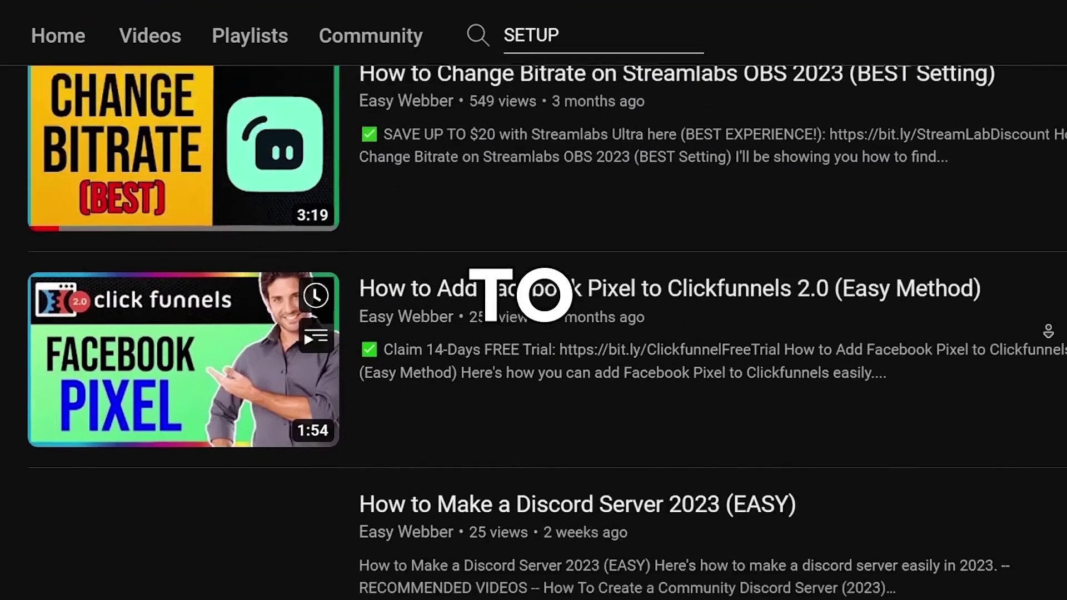
{"action": "left_click", "coordinate": [195, 345]}
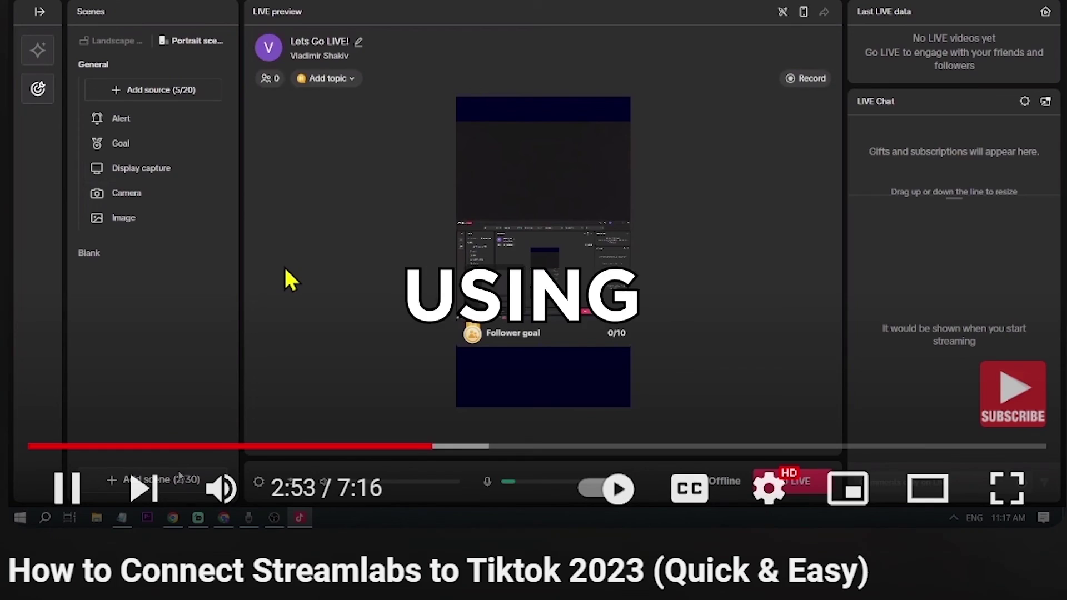